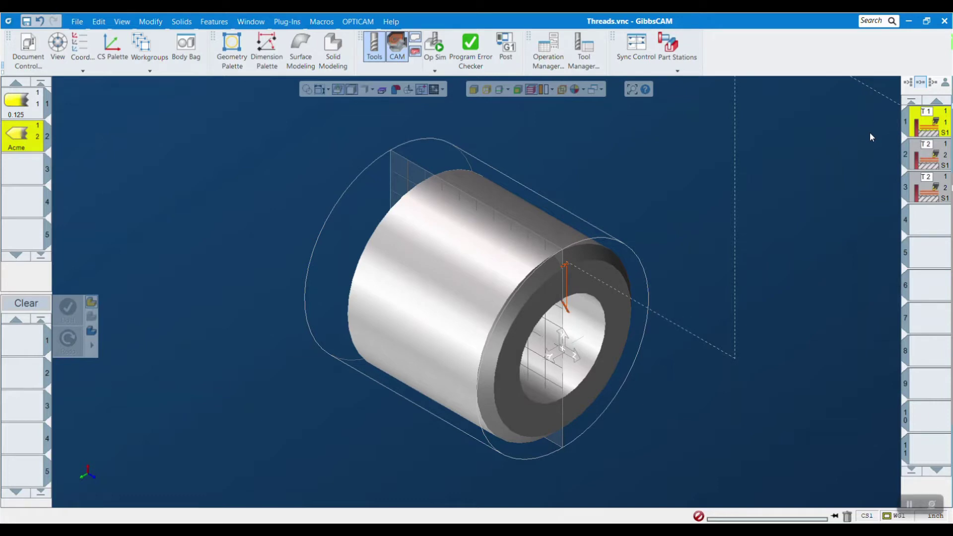
Step: Reload operation 1's face thread process and change its TPI from 3.00003 to 3
double_click(945, 131)
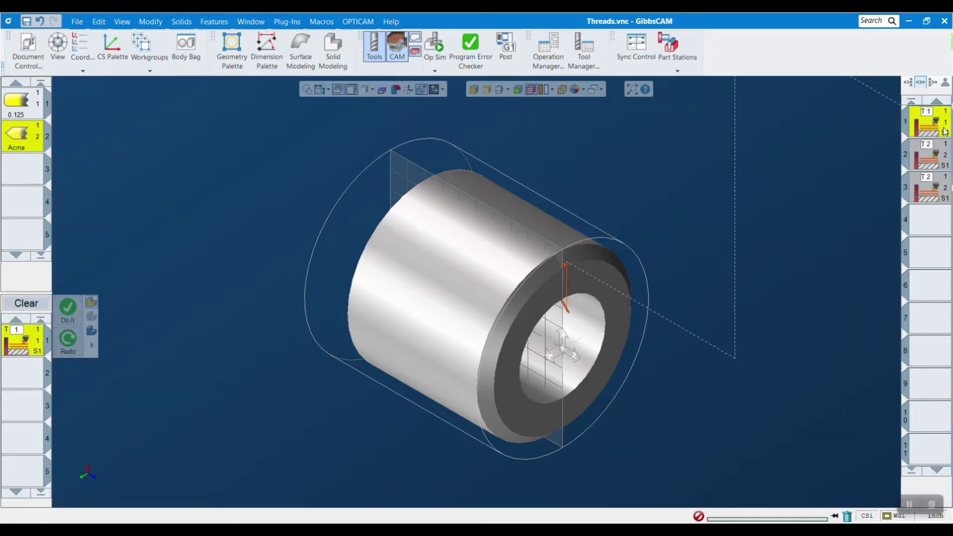
double_click(36, 339)
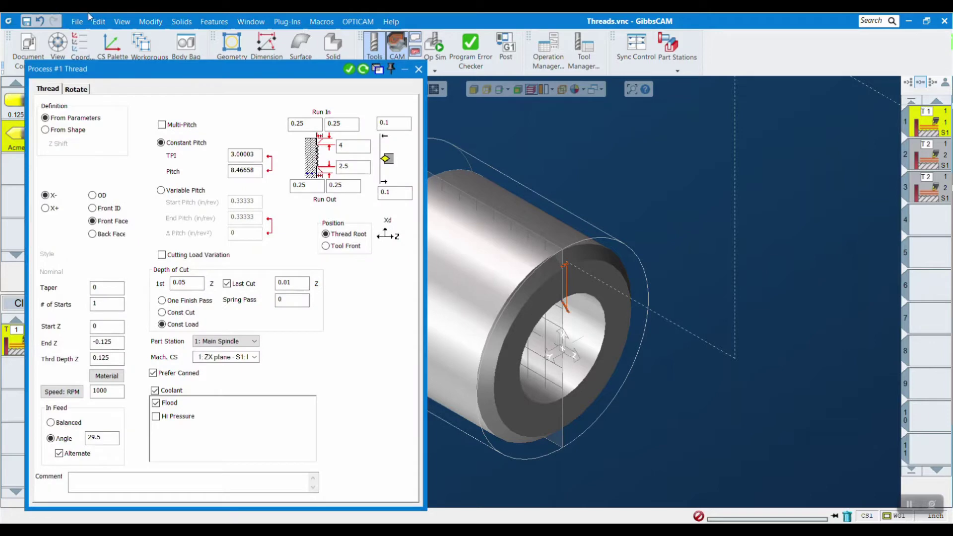
left_click_drag(369, 69, 431, 70)
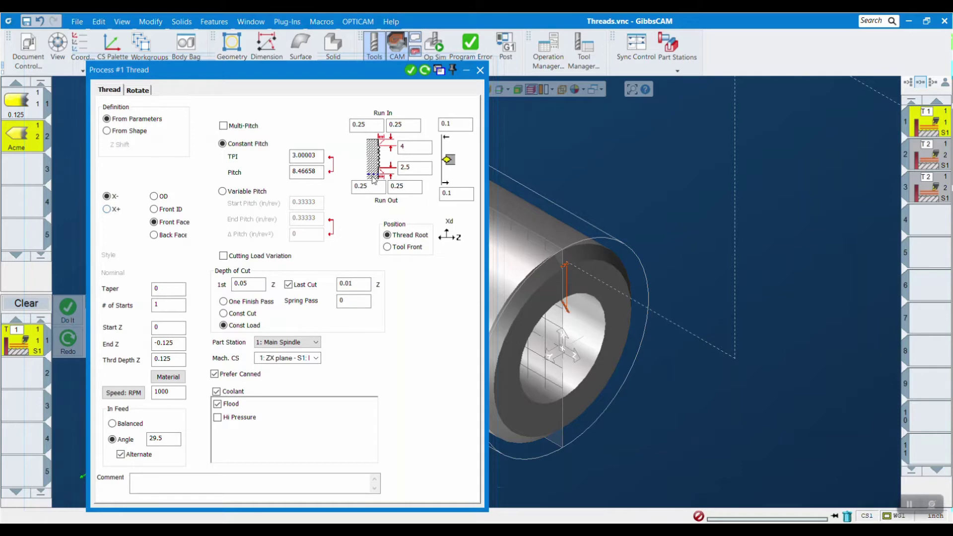
left_click_drag(322, 156, 291, 153)
type("3")
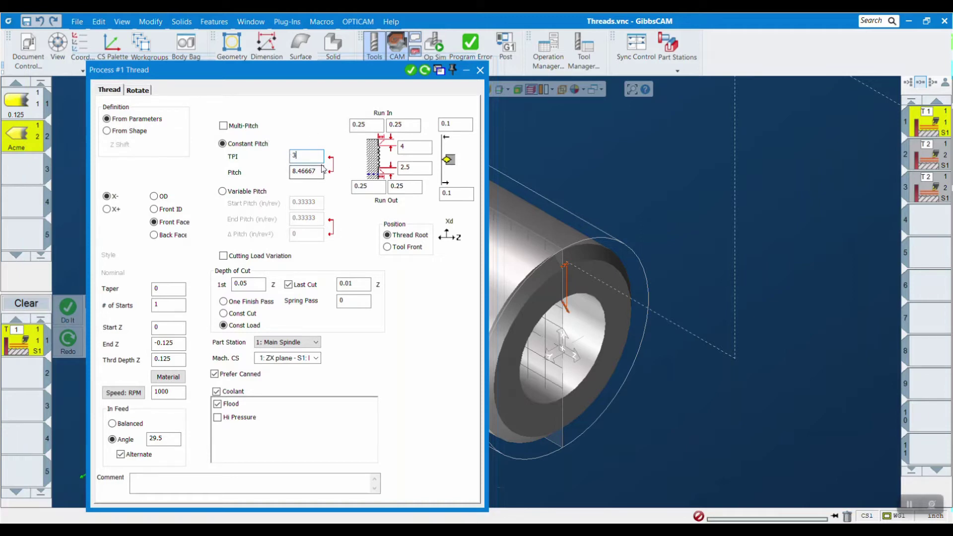
Step: Review the front-face thread's run-in, run-out, clearance and 0.40893 depth values, then close the dialog
left_click(407, 186)
left_click(154, 197)
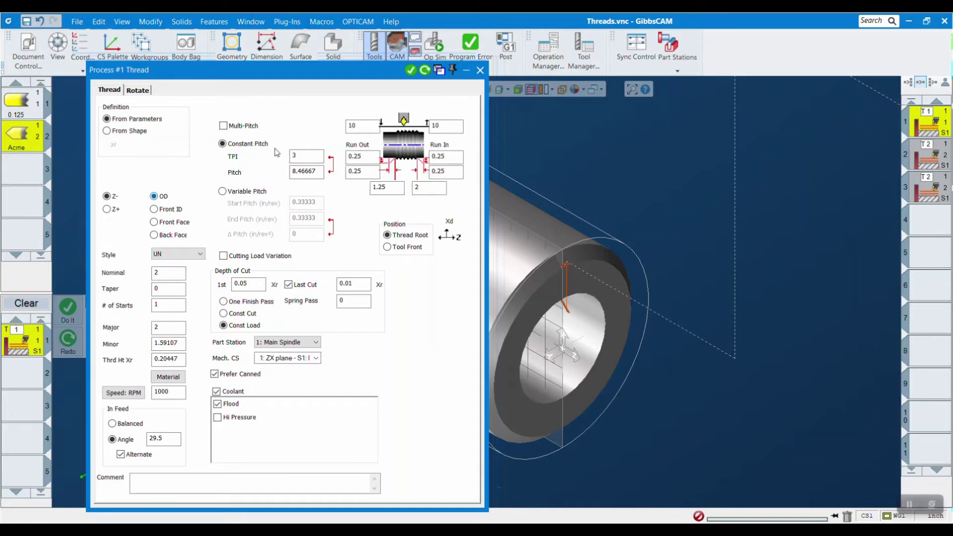
left_click(155, 223)
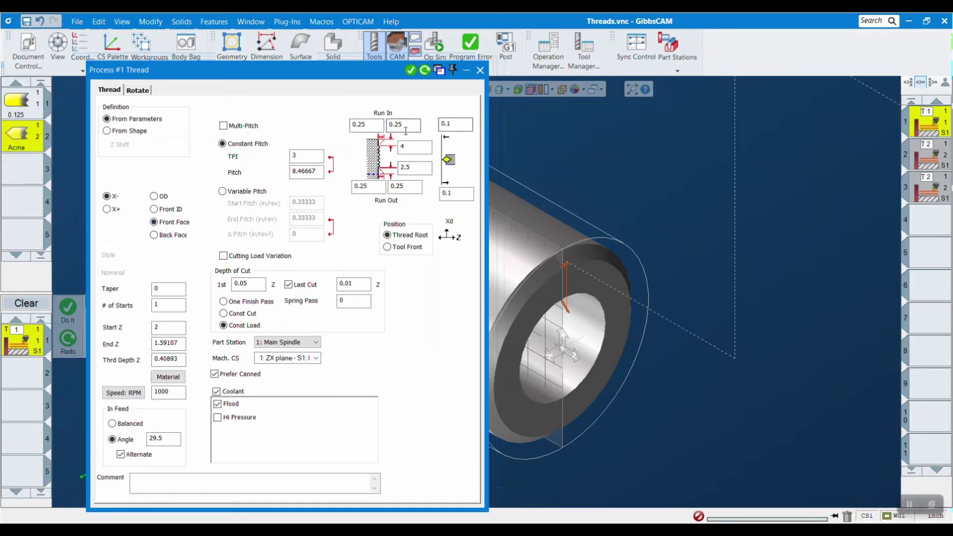
left_click(425, 170)
left_click_drag(425, 172, 402, 168)
left_click(409, 151)
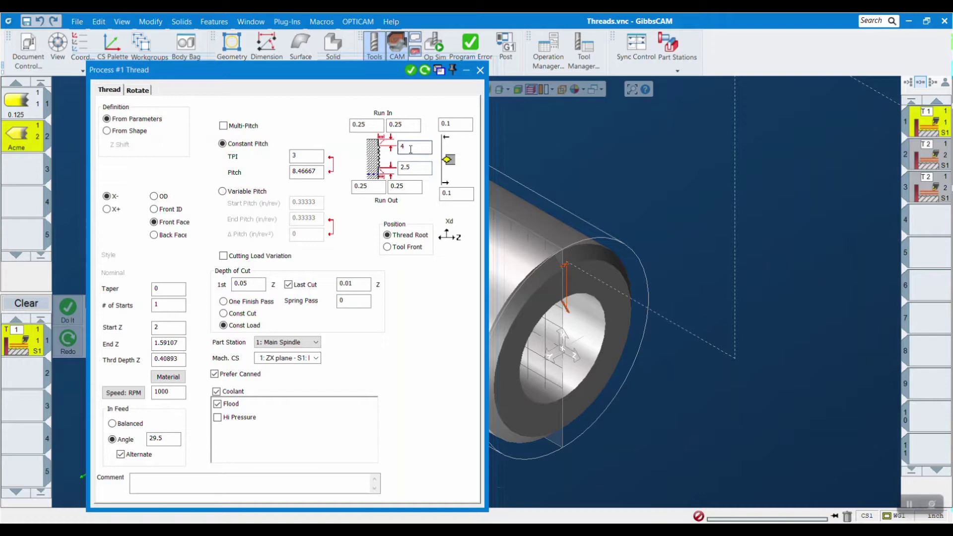
left_click(405, 124)
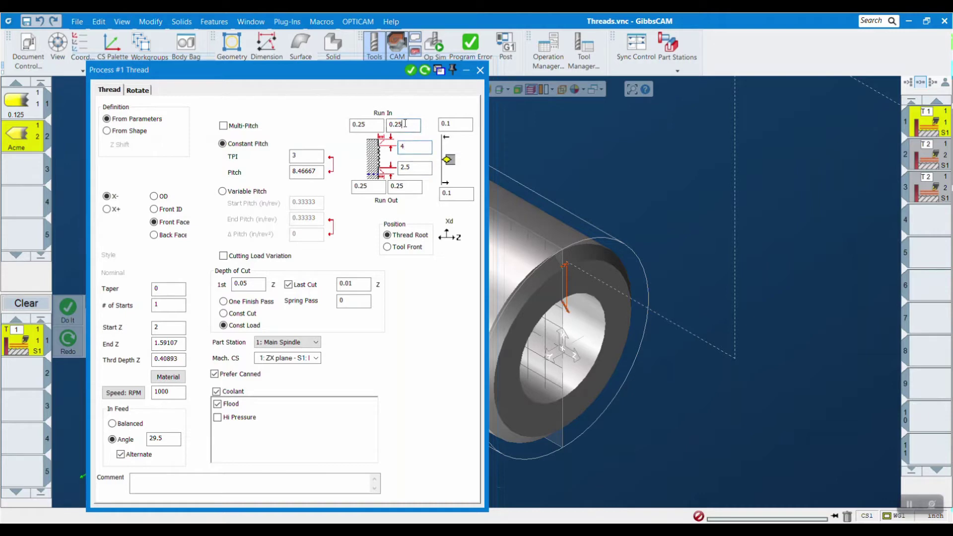
left_click(465, 125)
left_click_drag(175, 356, 151, 357)
left_click(166, 358)
left_click(480, 70)
double_click(29, 102)
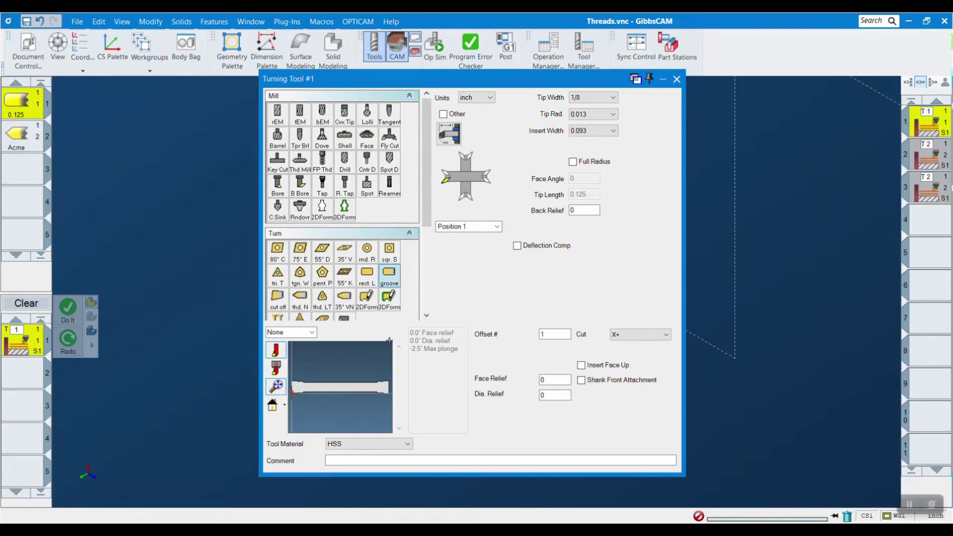
left_click(676, 80)
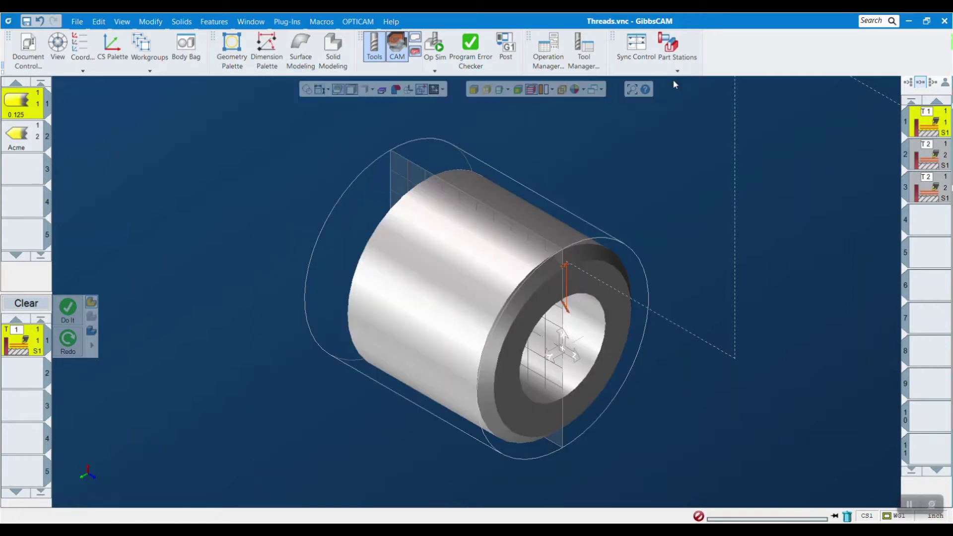
Step: Run Op Sim, orbit to inspect the spiral grooves on the tube's end face, then close
left_click(434, 46)
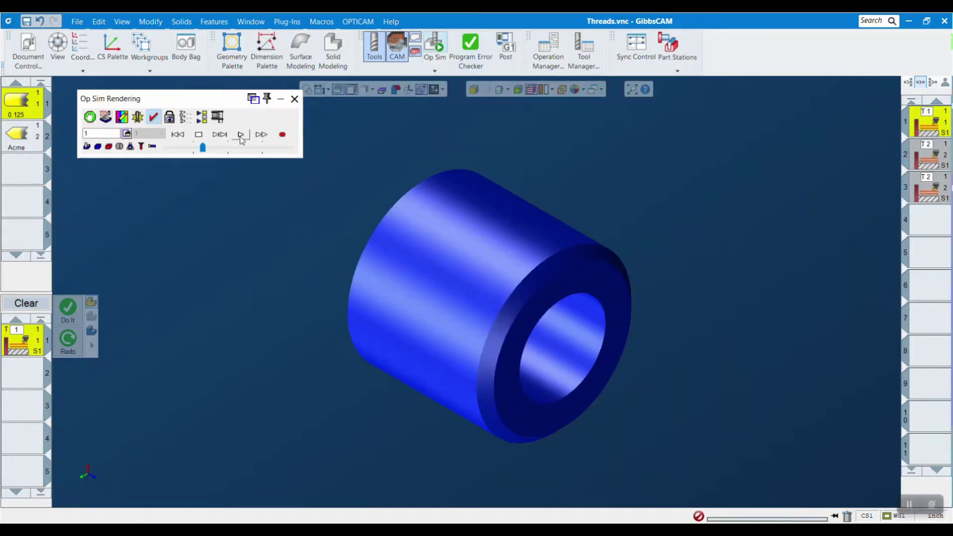
left_click(242, 134)
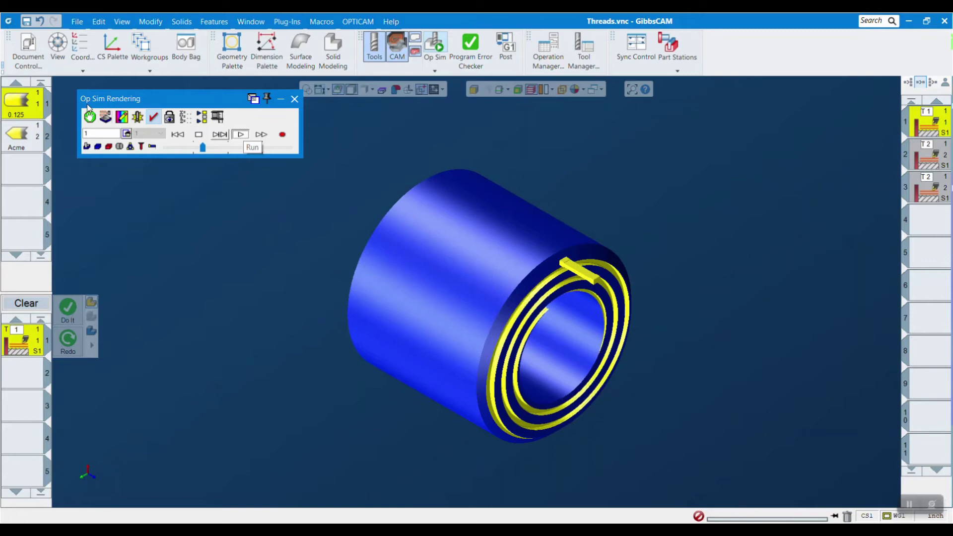
middle_click_drag(228, 295, 318, 343)
scroll(377, 362, "down", 2)
scroll(437, 396, "up", 3)
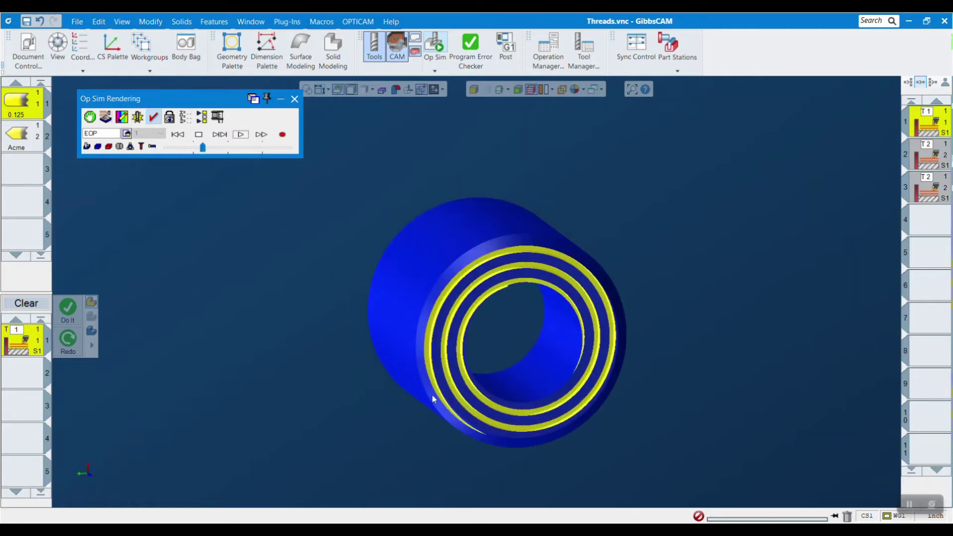
middle_click_drag(437, 396, 572, 427)
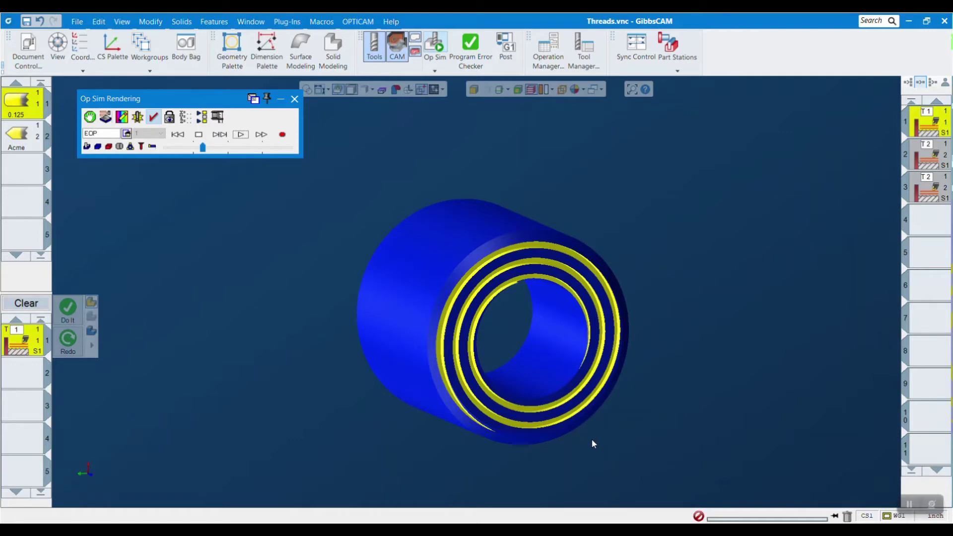
mouse_move(592, 441)
middle_mouse_down()
mouse_move(687, 442)
mouse_move(603, 455)
middle_mouse_up()
scroll(602, 455, "up", 2)
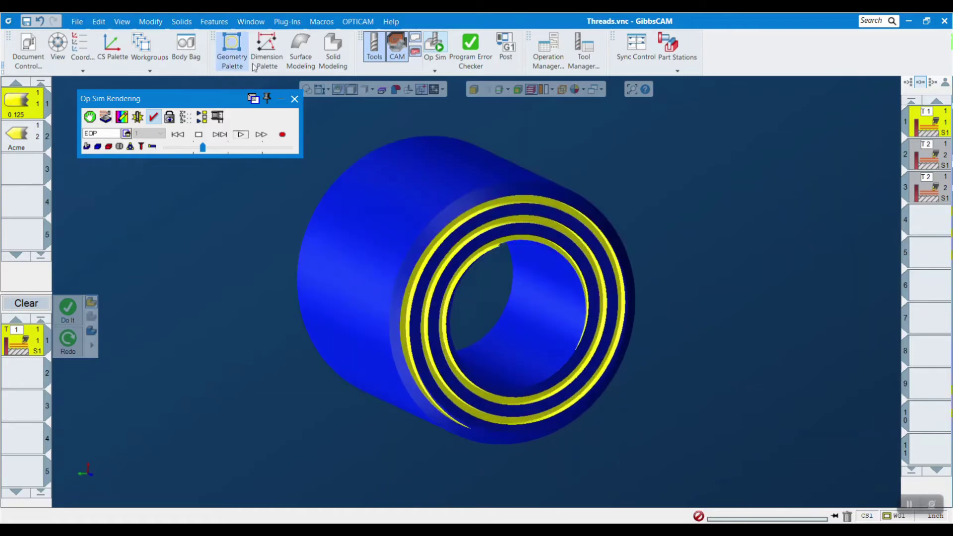
left_click(294, 99)
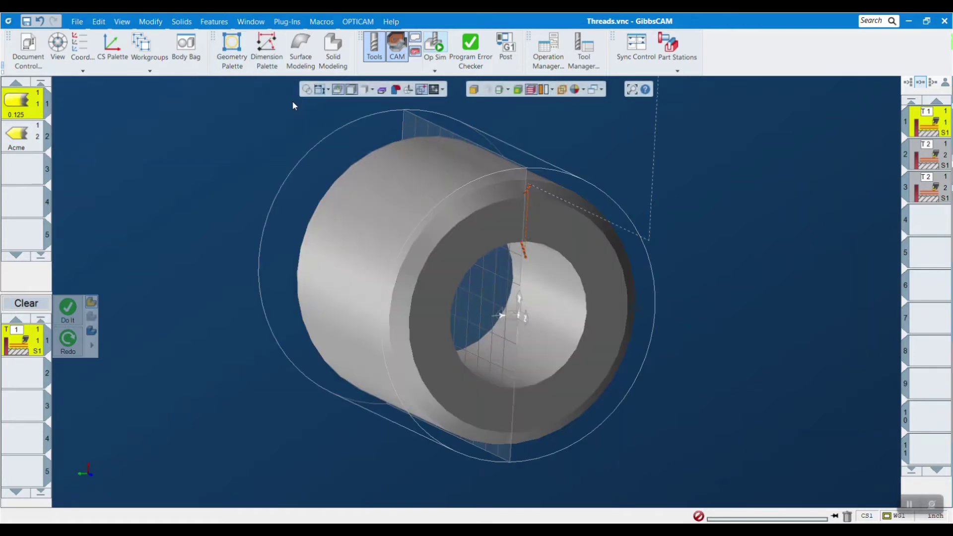
Step: Deactivate operation 1, activate operation 2, and snap to a flat side view
right_click(942, 128)
left_click(849, 350)
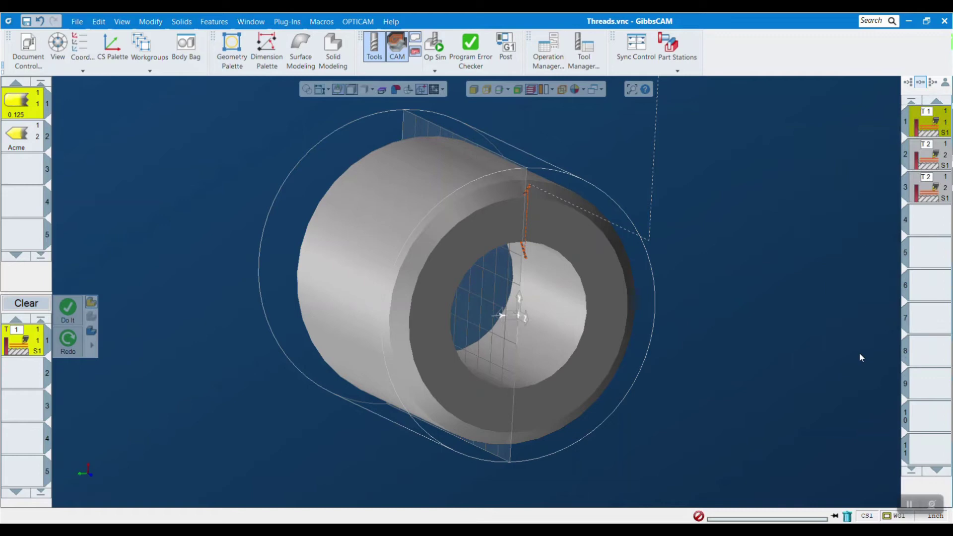
left_click(936, 166)
right_click(936, 167)
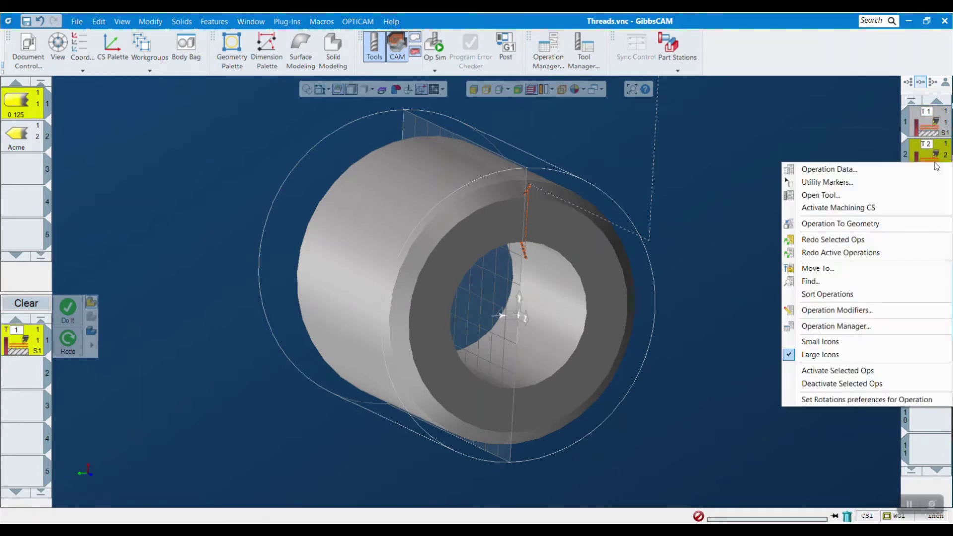
left_click(844, 370)
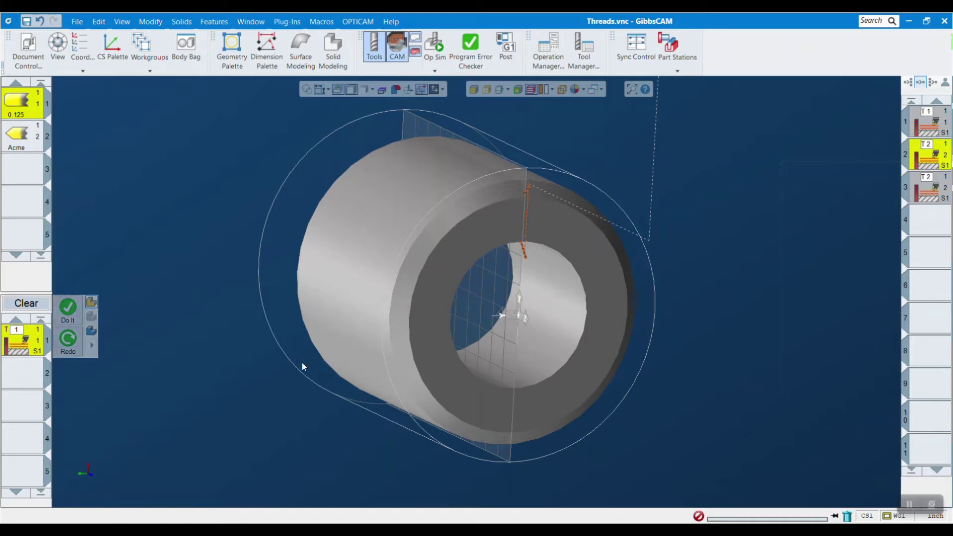
middle_click_drag(297, 373, 632, 333)
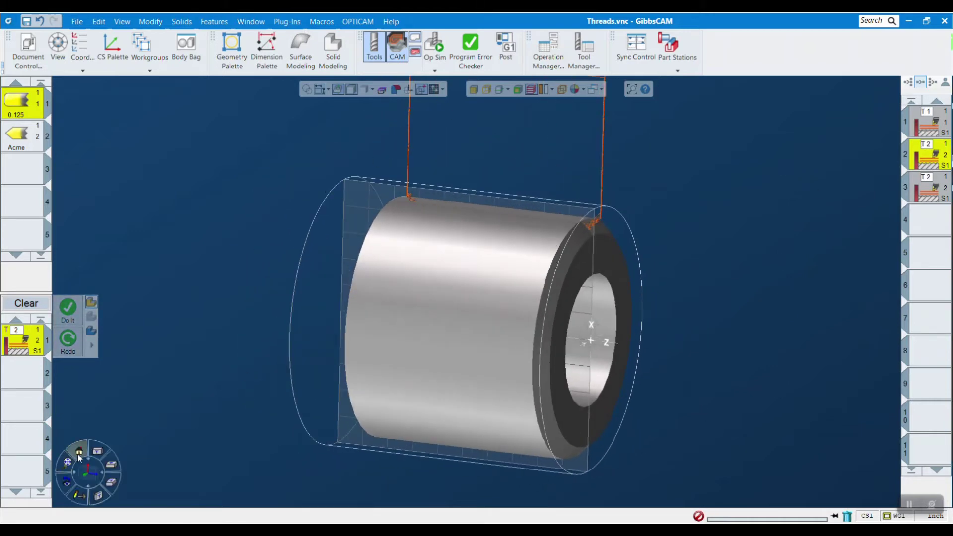
left_click(78, 453)
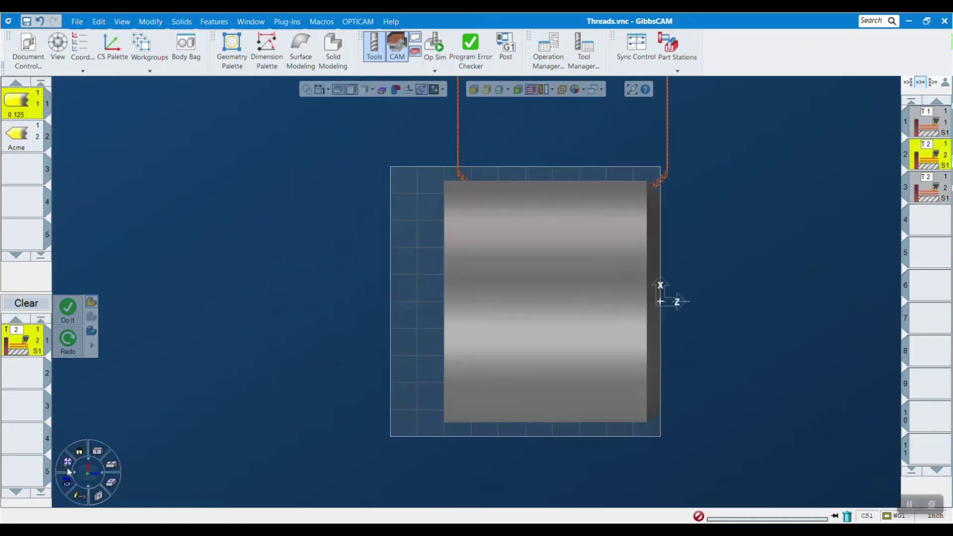
Step: Review operation 2's variable-pitch values: start/end positions, Δ Pitch 0.2963, End Pitch 1.5, minor diameter 4.125
double_click(29, 354)
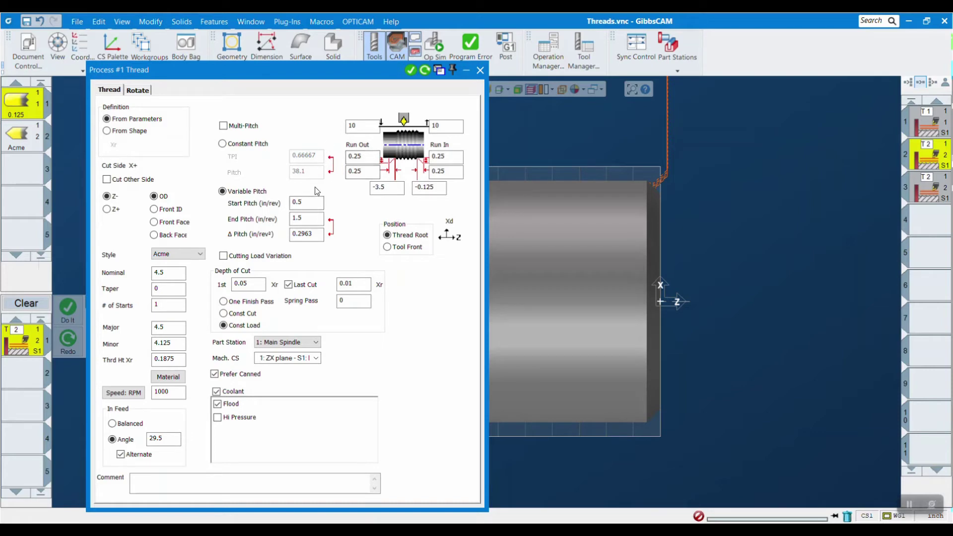
key("Tab")
left_click(437, 189)
key("shift+Tab")
left_click(435, 186)
left_click_drag(321, 235, 293, 246)
left_click(305, 216)
left_click(175, 342)
Step: Close the thread process, open the Acme tool #2 definition, and launch Op Sim
left_click(410, 70)
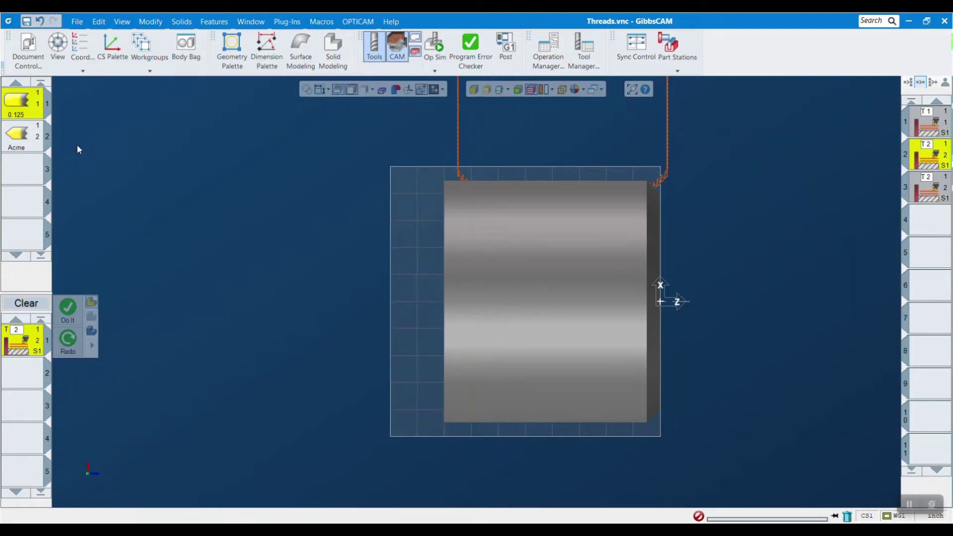
double_click(28, 141)
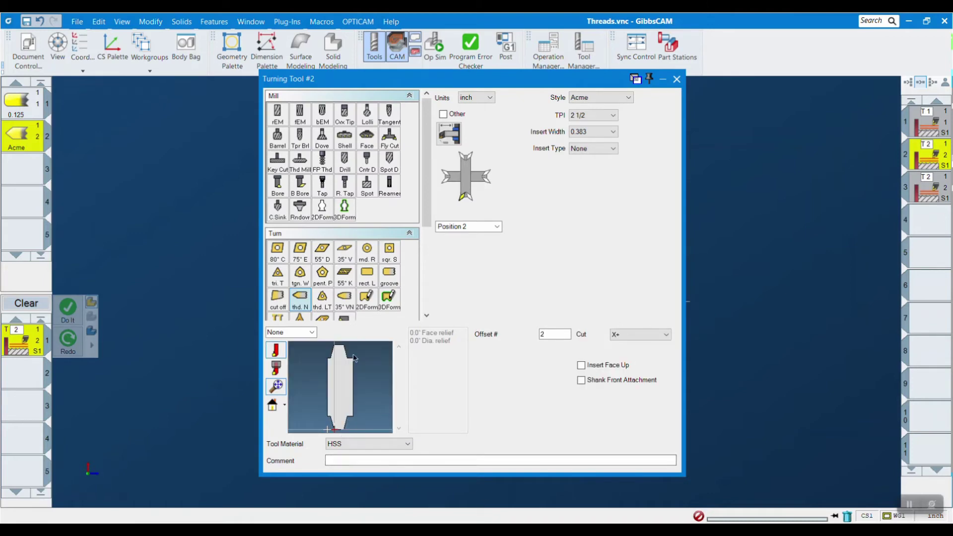
left_click(676, 79)
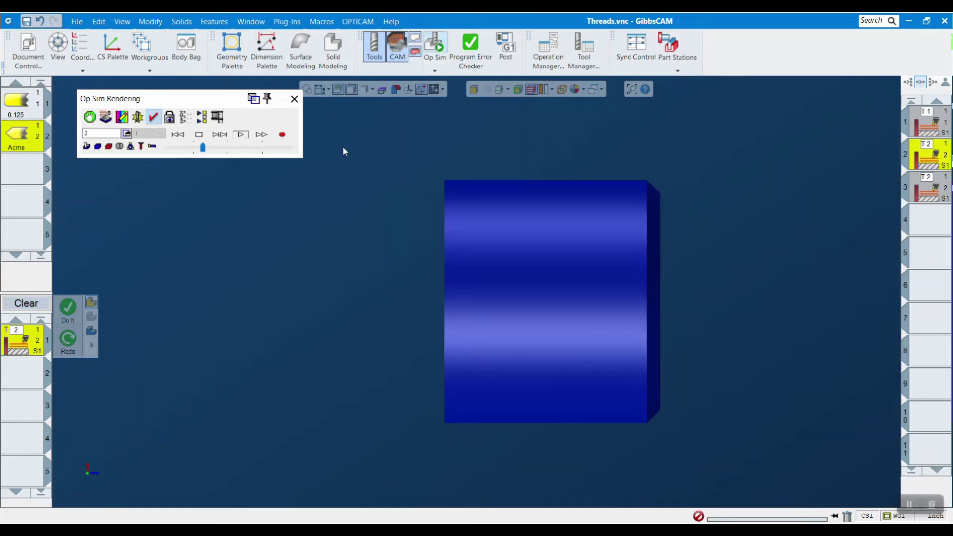
Step: Play the variable-pitch Acme thread simulation through to the end of program
left_click(240, 136)
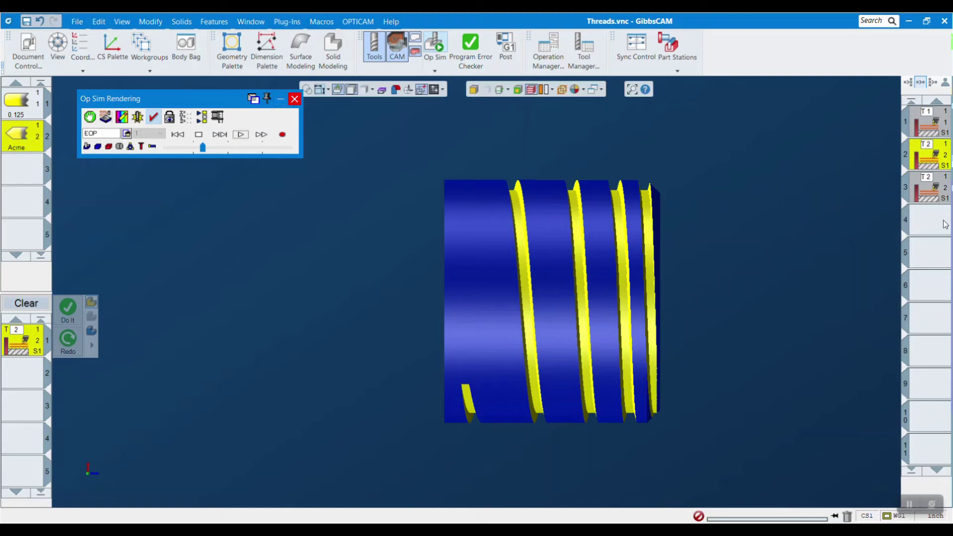
Step: Deactivate operation 2, reselect operation 3, and open its Multi-Pitch Acme thread parameters
left_click(937, 199)
right_click(935, 203)
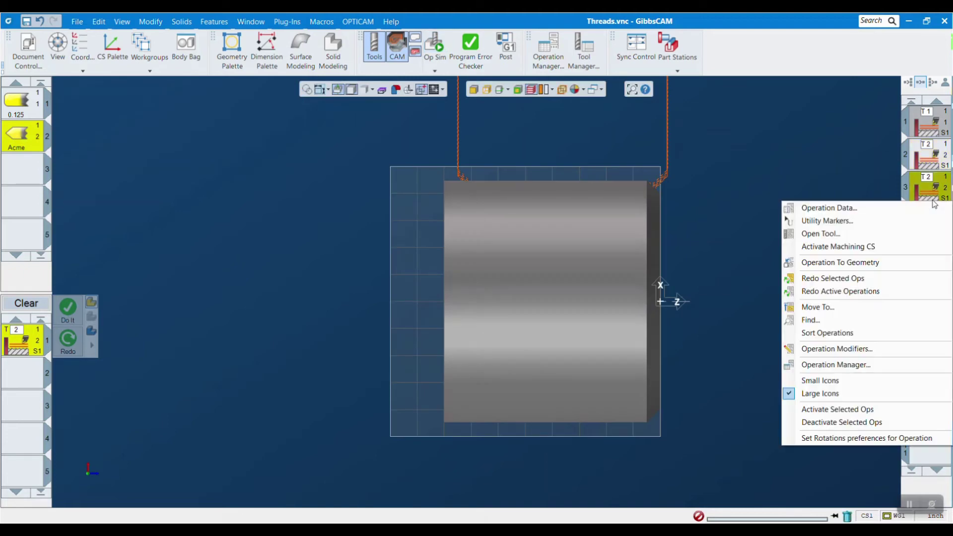
left_click(842, 422)
left_click(937, 162)
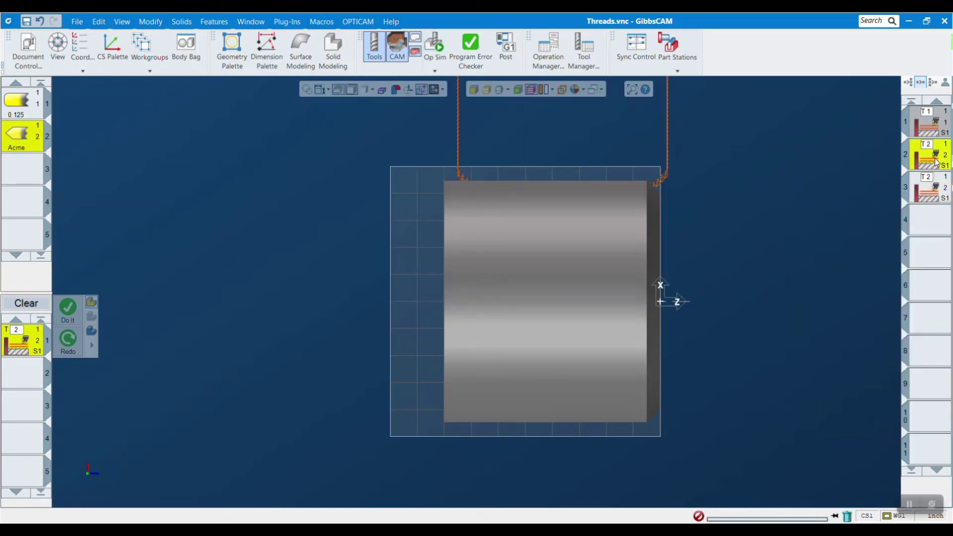
right_click(937, 162)
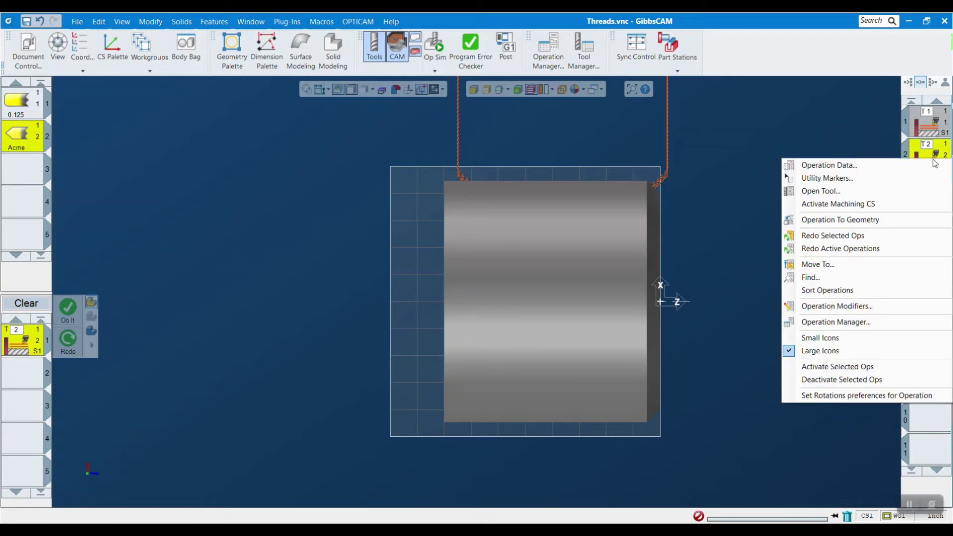
left_click(834, 379)
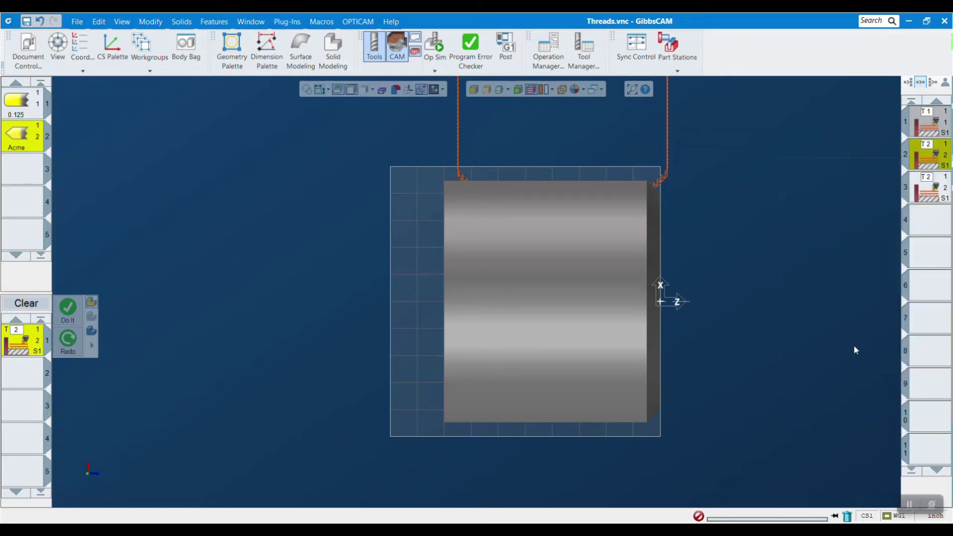
left_click(943, 195)
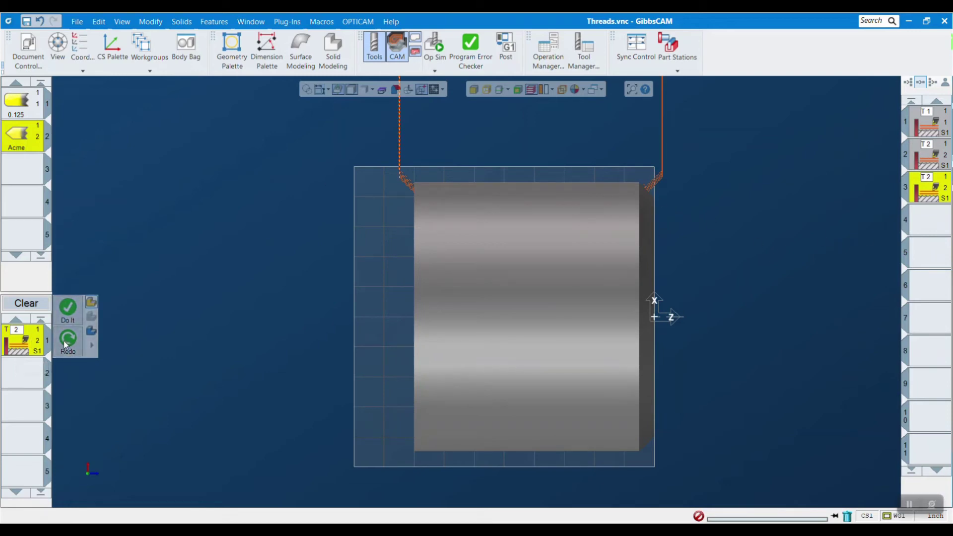
double_click(7, 344)
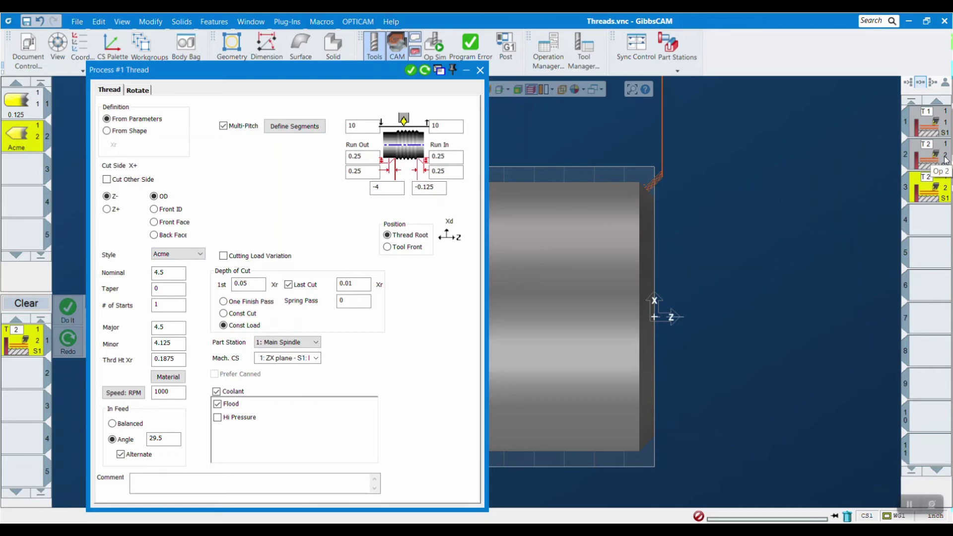
Step: Open Define Segments and inspect the TPI and pitch of all three thread segments
left_click(295, 126)
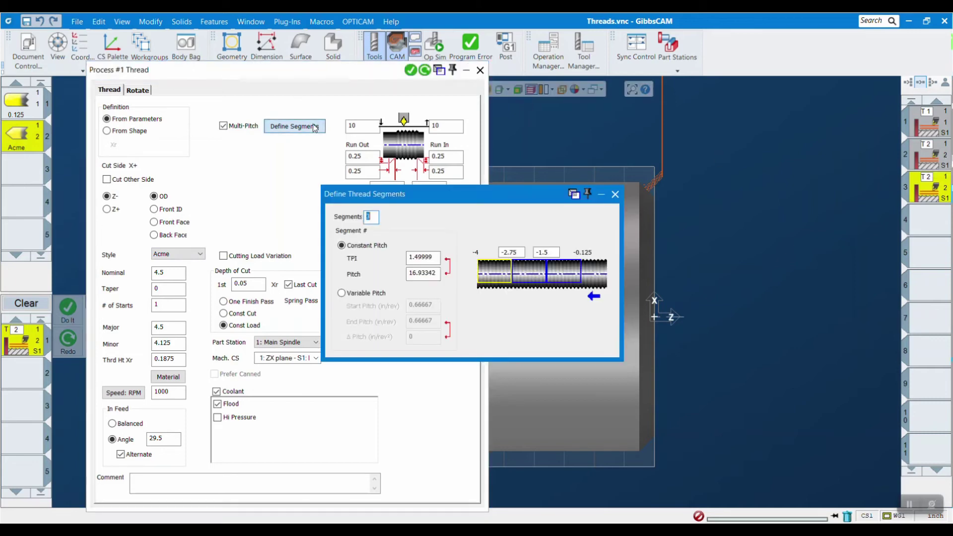
left_click_drag(502, 201, 479, 287)
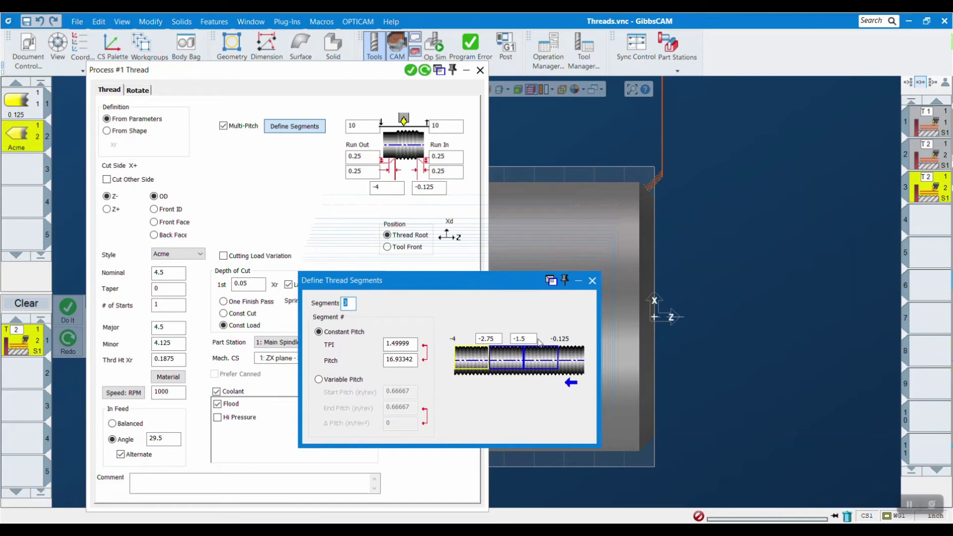
left_click(549, 365)
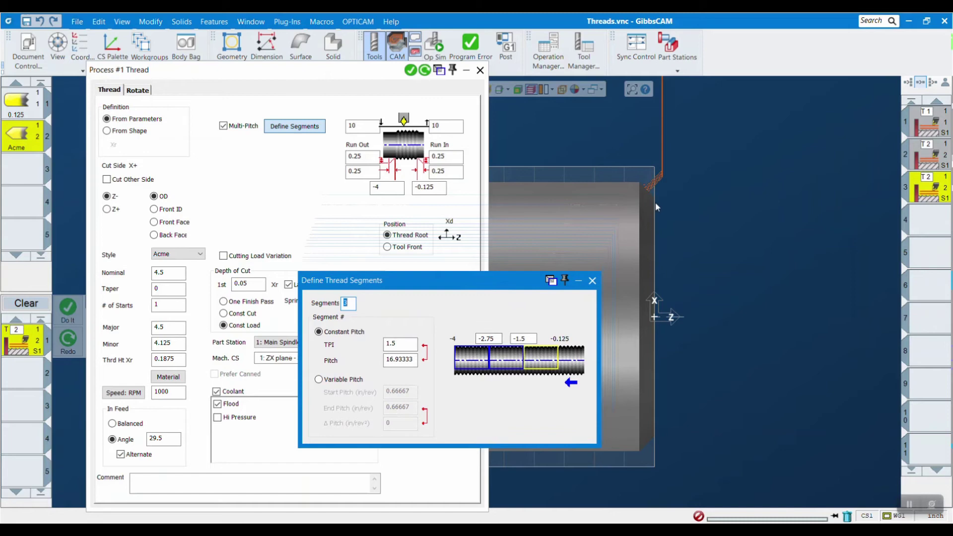
left_click(496, 364)
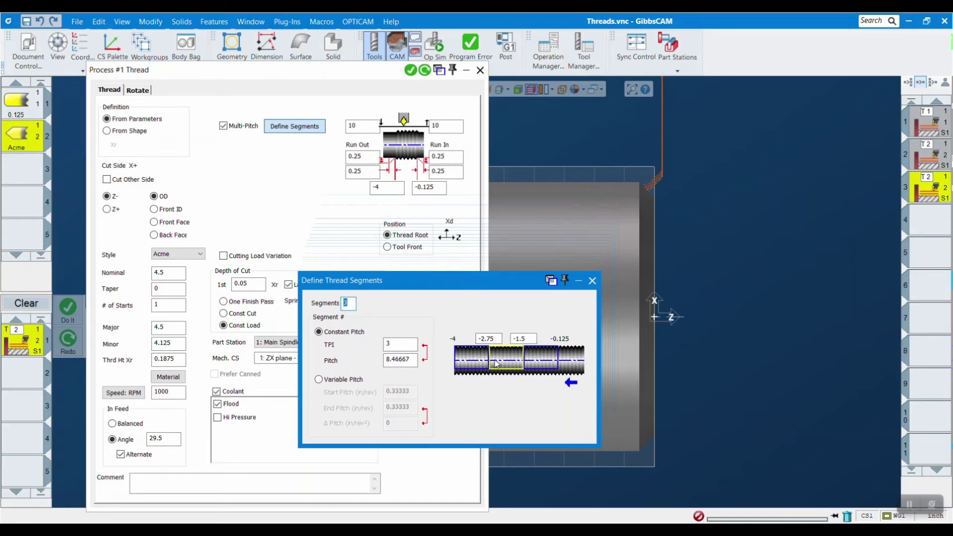
left_click(474, 360)
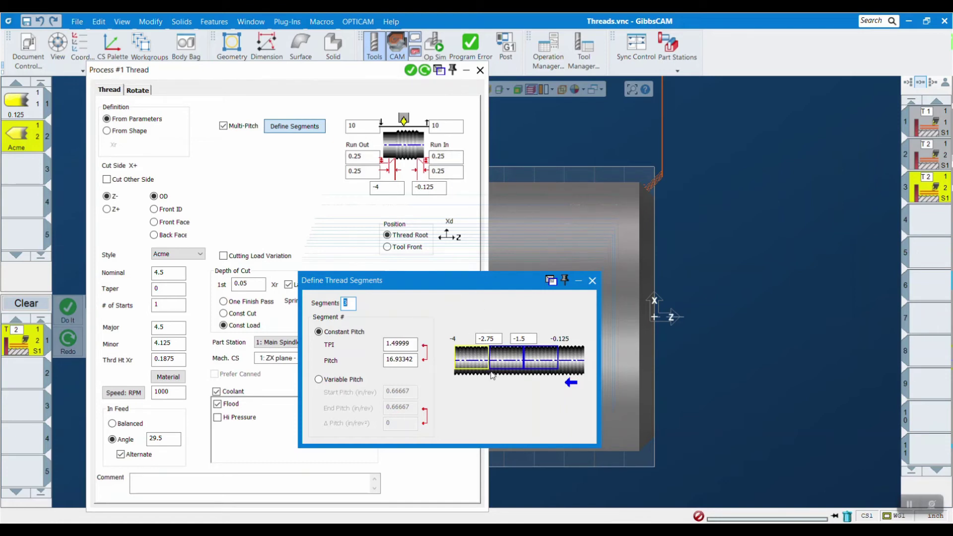
left_click(536, 363)
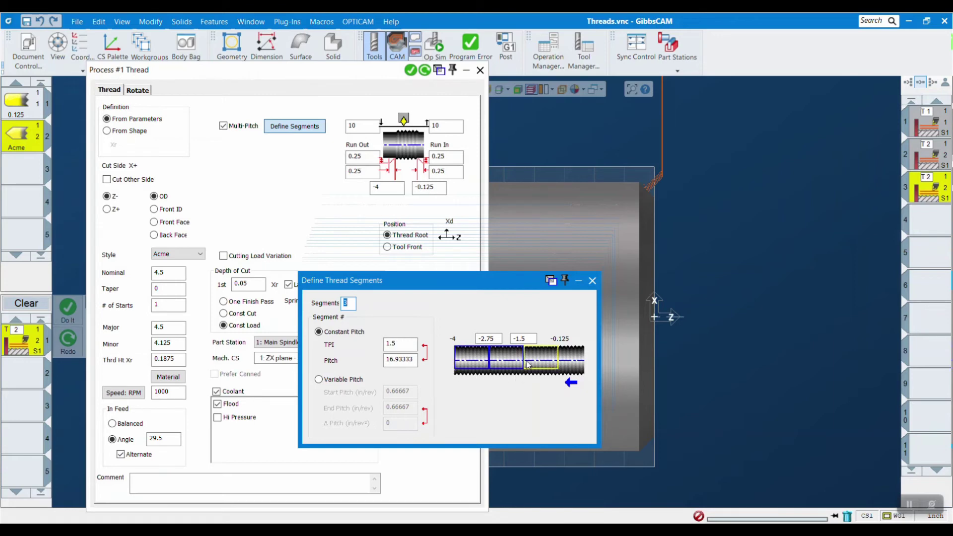
left_click(407, 349)
left_click(513, 354)
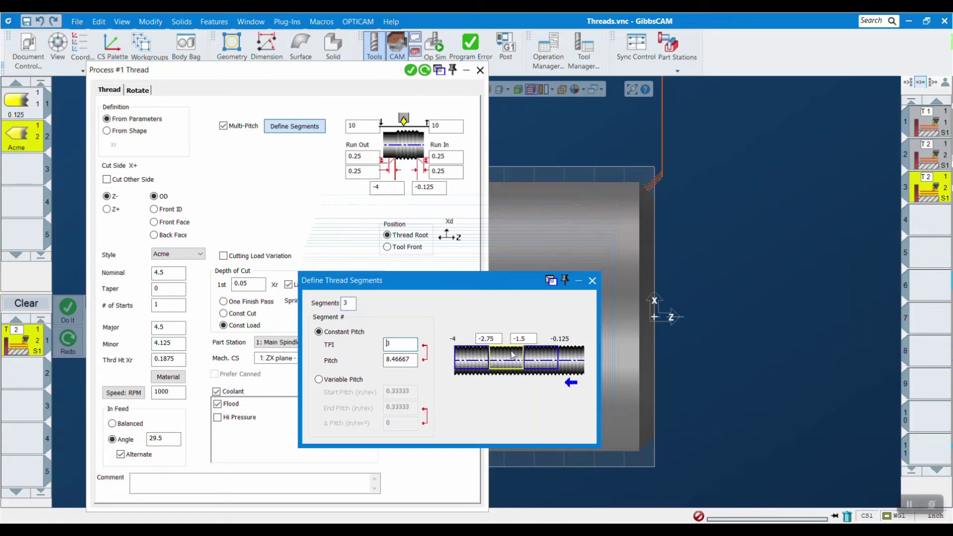
Step: Change the first segment's TPI from 1.49999 to 1.5 and close the segment editor
left_click(467, 360)
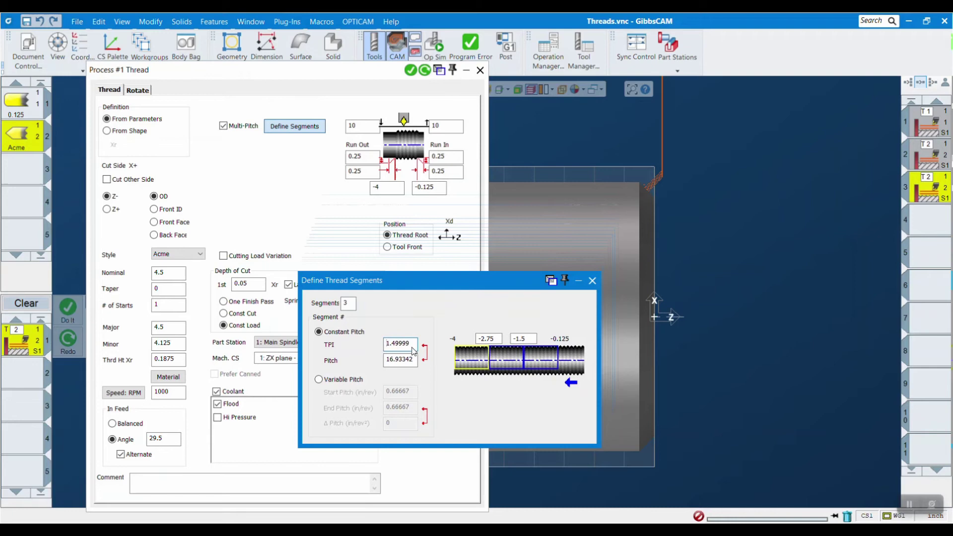
left_click_drag(411, 344, 395, 344)
type("5")
left_click(592, 281)
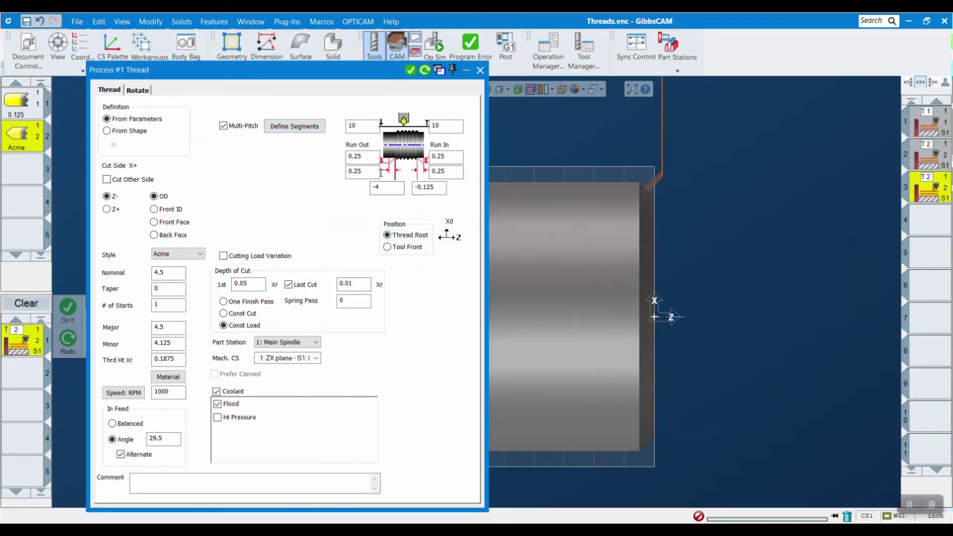
Step: Set both values above Run Out and Run In from 10 to 5, regenerate, and close
left_click(357, 127)
left_click(457, 130)
type("5")
key("Tab")
type("5")
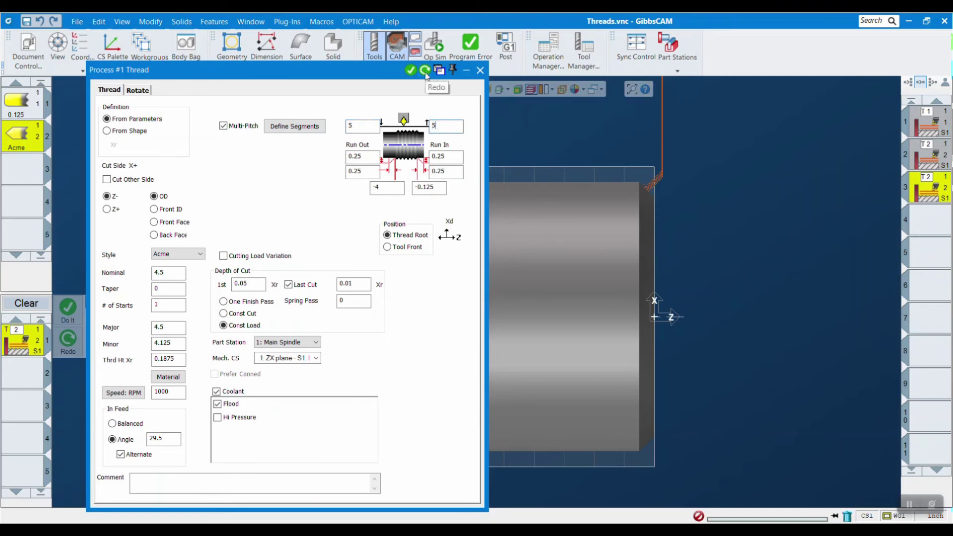
left_click(425, 75)
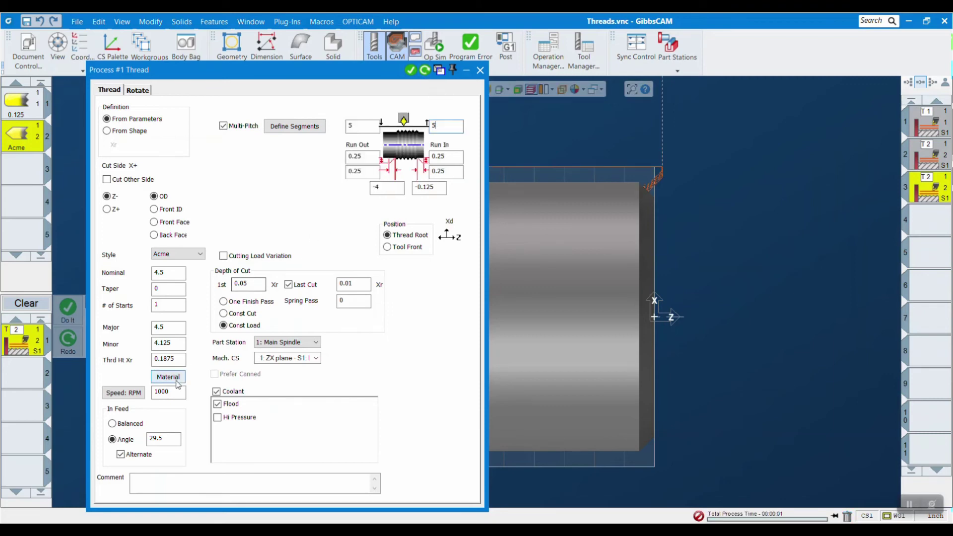
left_click(480, 70)
Step: Open Op Sim and play the multi-pitch Acme thread cut on the tube
left_click(434, 46)
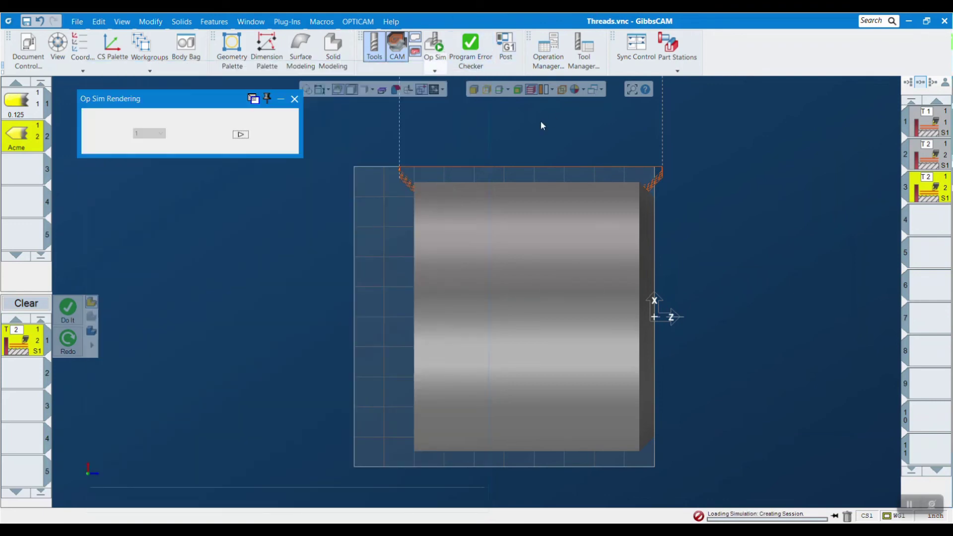
left_click(240, 135)
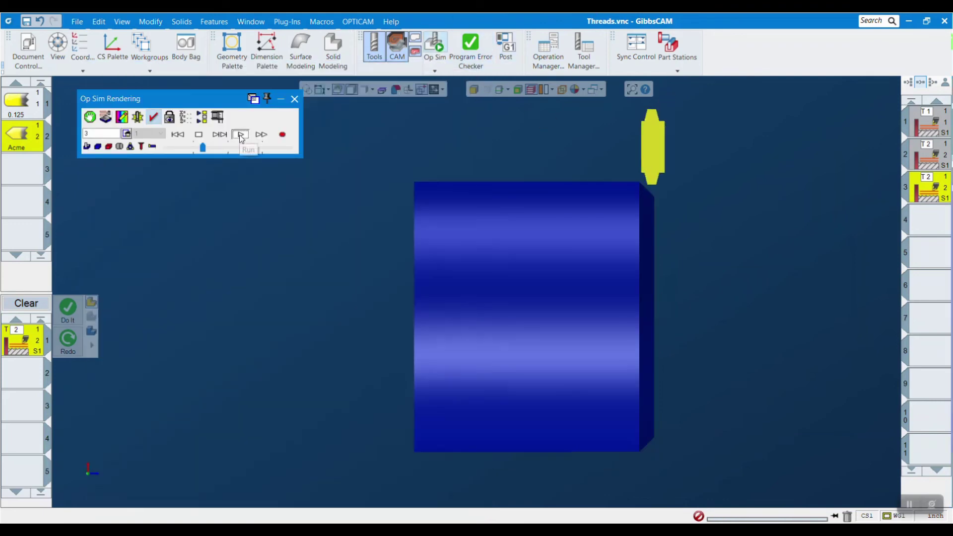